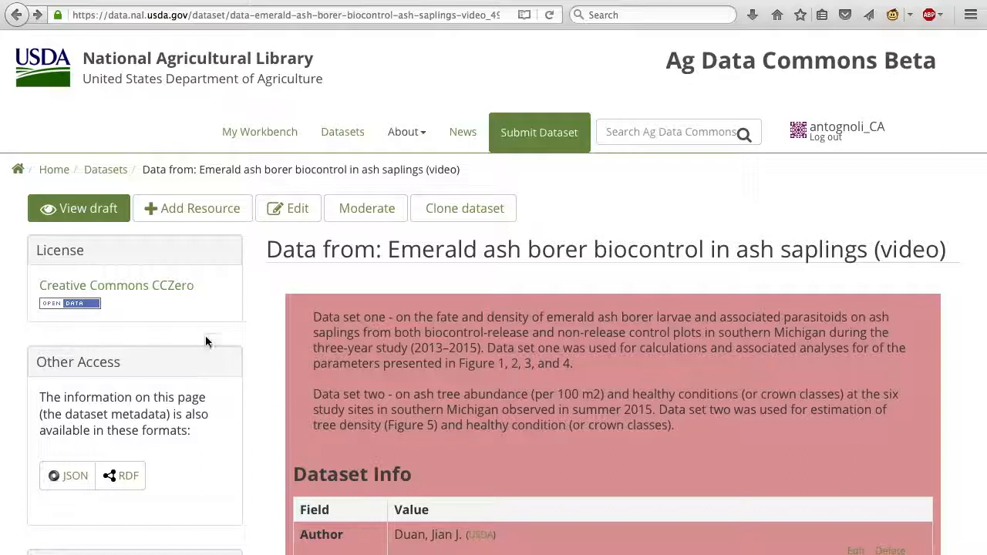
# Start adding a resource to the emerald ash borer dataset, viewing the API or Website URL and Remote file options before returning to Upload
pyautogui.click(210, 215)
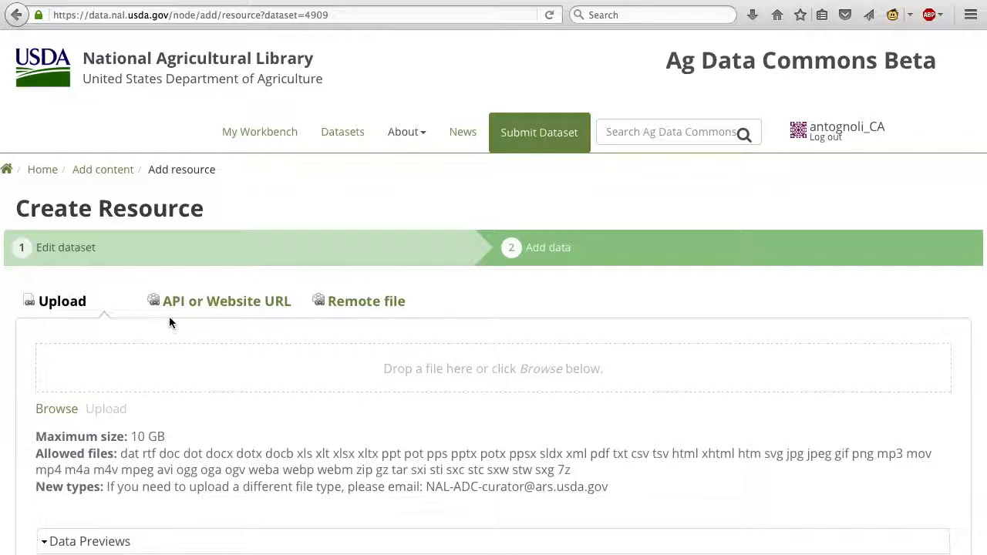
pyautogui.click(192, 302)
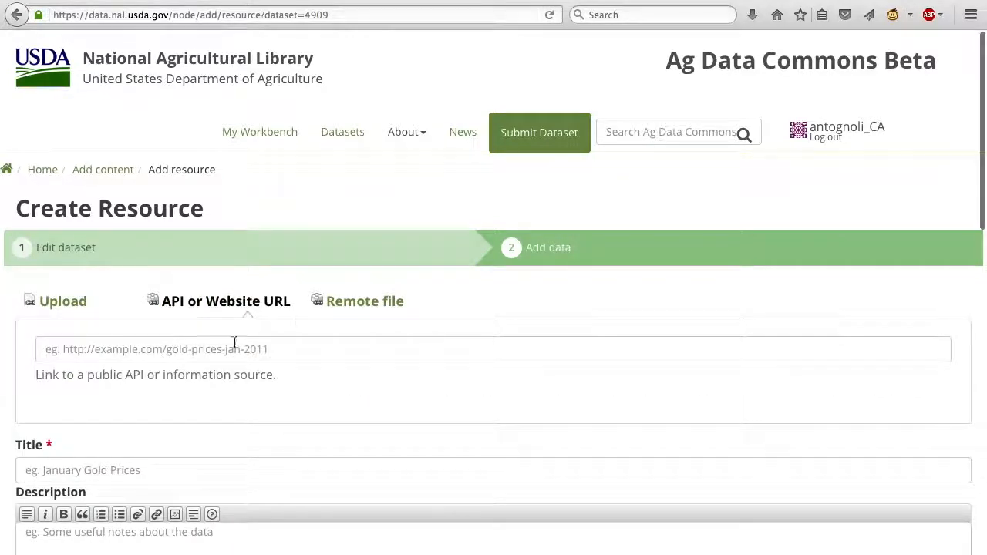
pyautogui.click(348, 307)
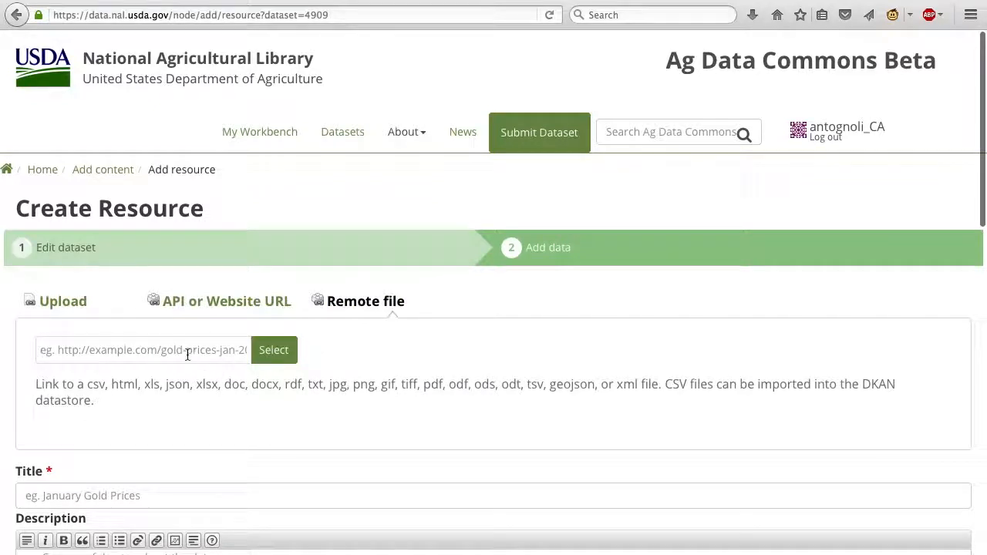
pyautogui.click(69, 313)
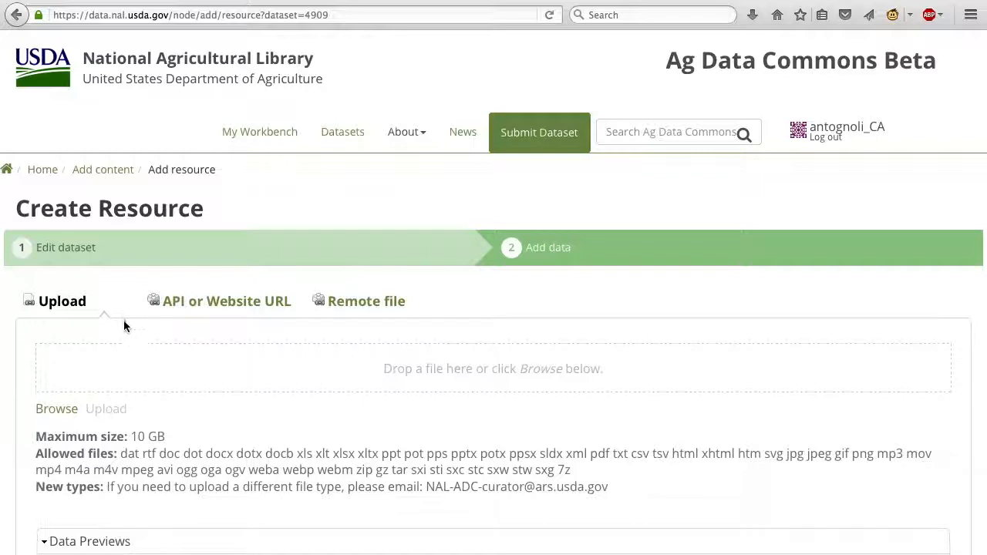
# Upload EAB_Life_Tables_Calculation_for_Saplings_2013-2015.csv from the Ag Data Commons video files folder on the Desktop
pyautogui.click(59, 410)
pyautogui.click(583, 161)
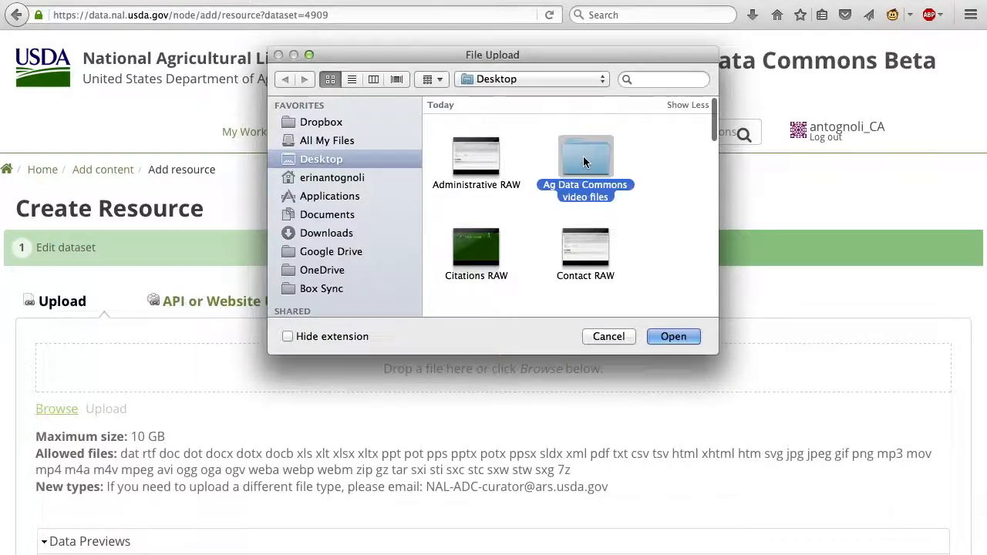
pyautogui.doubleClick(584, 161)
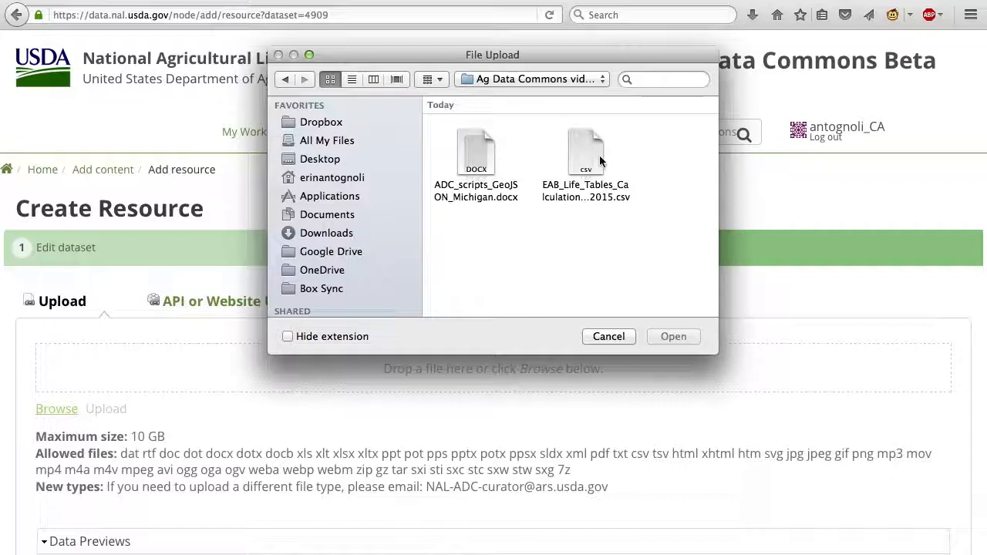
pyautogui.click(588, 158)
pyautogui.click(673, 336)
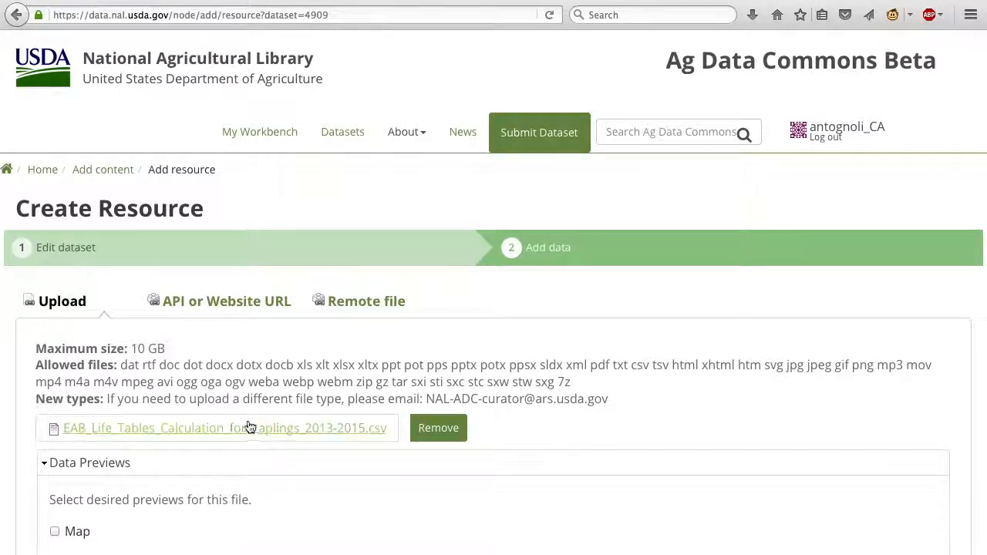
# Enable the Graph and Grid data previews and the embed link for the uploaded CSV file
pyautogui.scroll(-5, 238, 441)
pyautogui.scroll(-2, 238, 442)
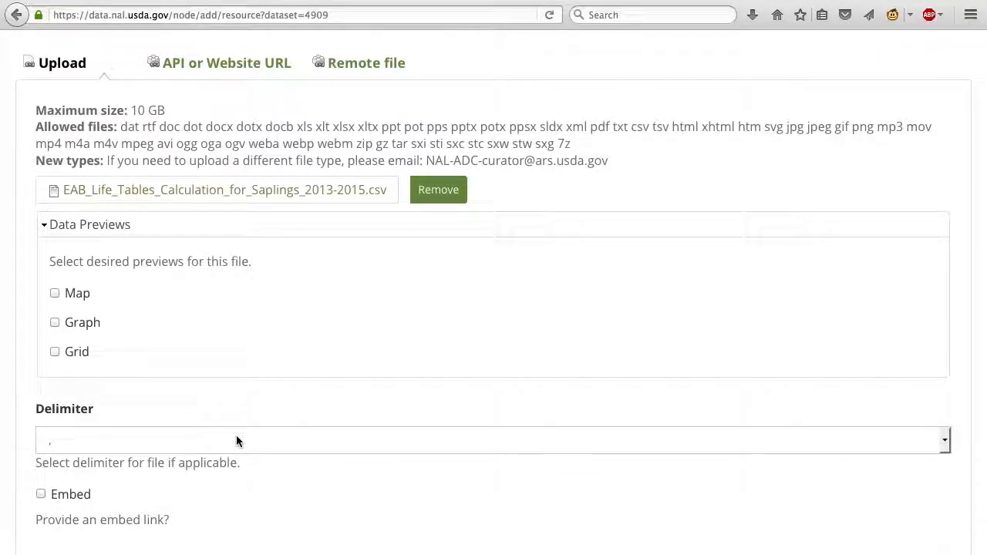
pyautogui.click(56, 323)
pyautogui.click(56, 352)
pyautogui.click(41, 494)
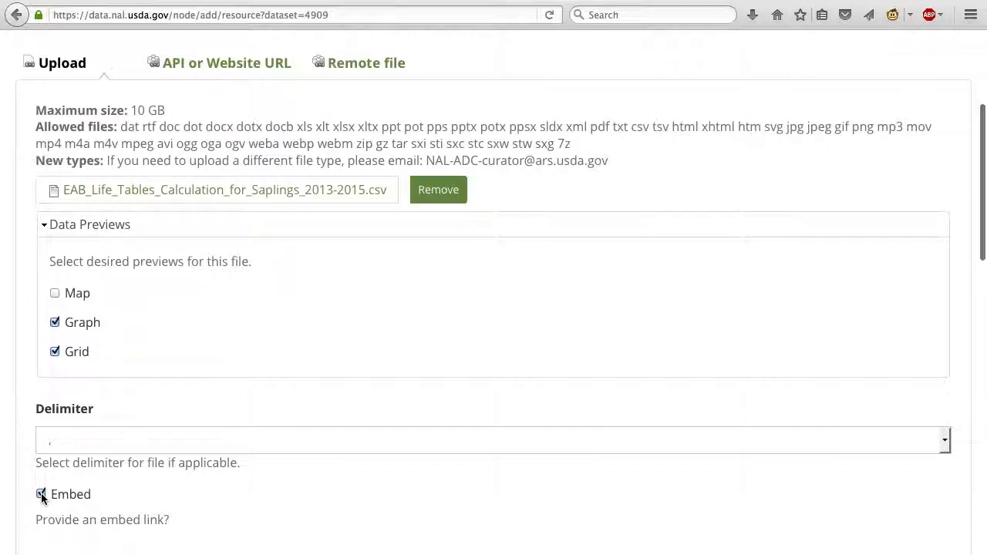
# Title the resource "Estimates of the net population growth rate of emerald ash borer on saplings from life tables constructed from Dataset One"
pyautogui.scroll(-1, 40, 498)
pyautogui.scroll(-4, 41, 497)
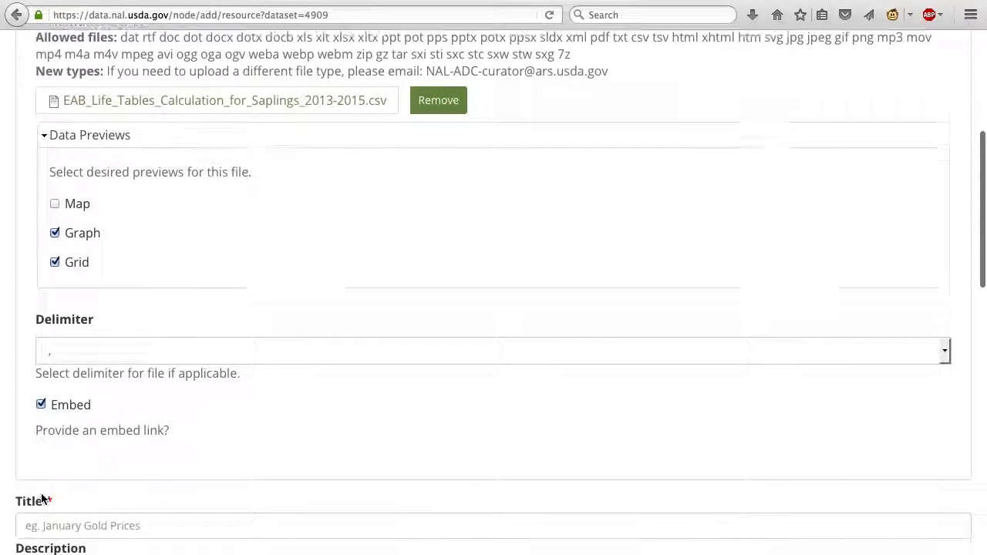
pyautogui.scroll(-3, 41, 495)
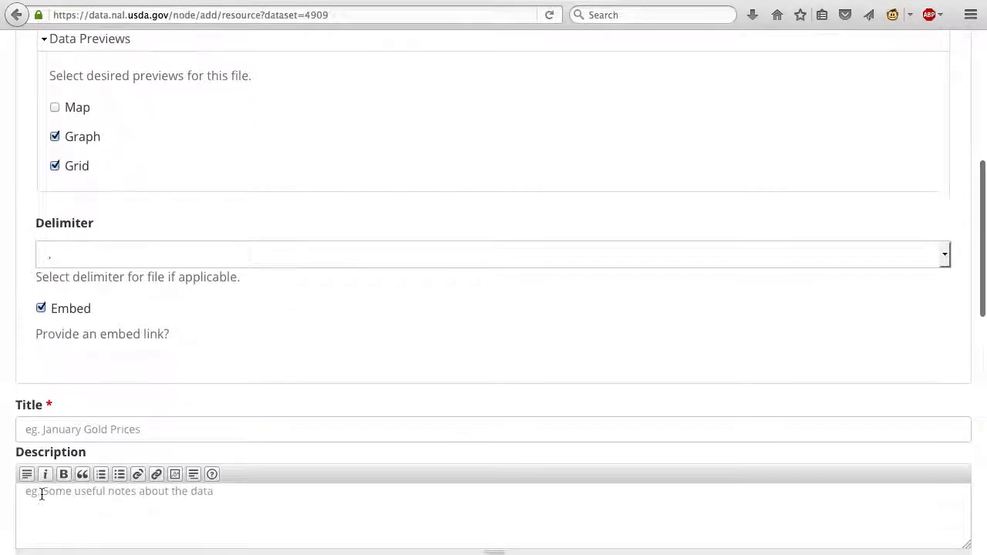
pyautogui.scroll(-6, 40, 498)
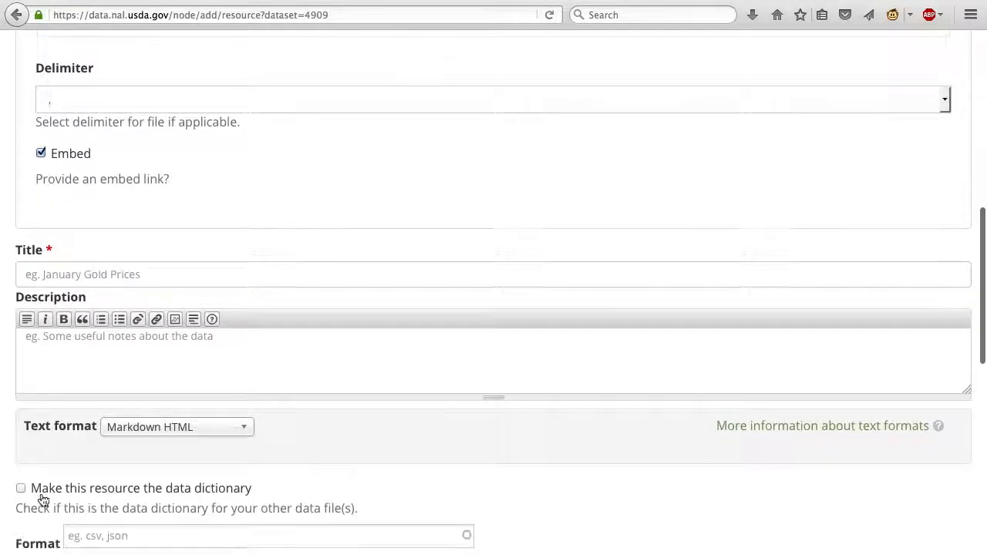
pyautogui.click(69, 163)
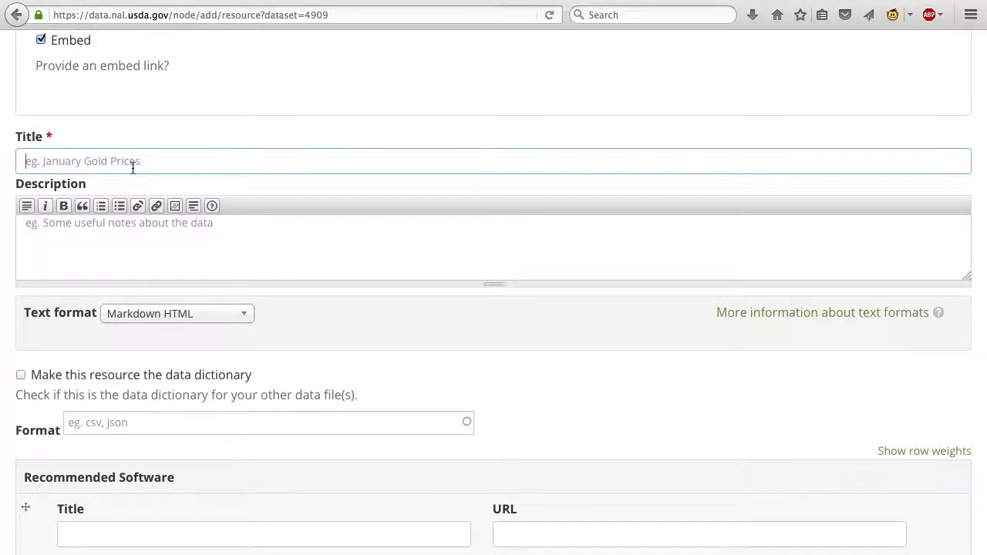
pyautogui.write('Estimates of the net population growth rate of emerald ash borer on saplings from life tables constructed from Dataset One')
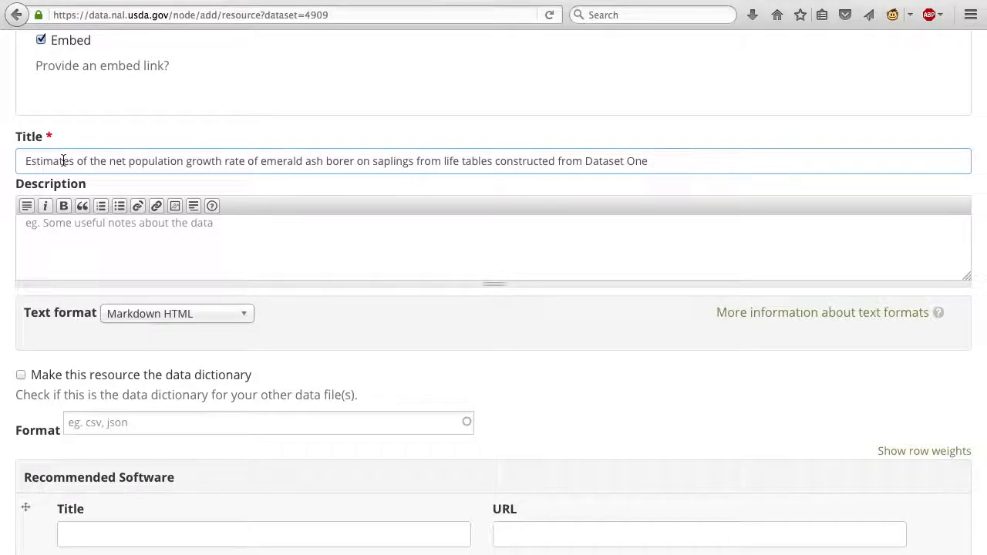
# Describe the resource as an emerald ash borer sapling life table from Dataset One, estimating the next population growth rate by the cited 2014 and 2017 method
pyautogui.click(51, 242)
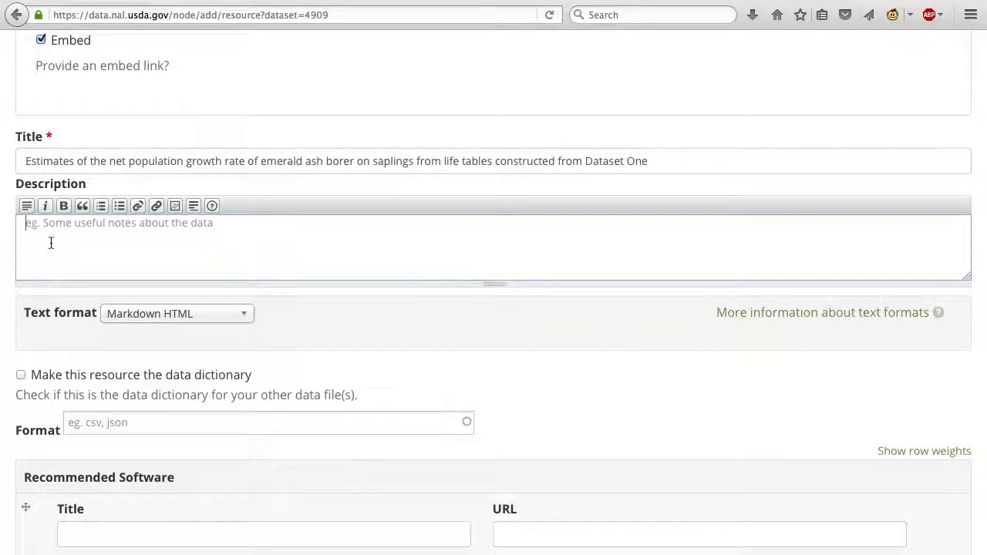
pyautogui.write('This life ')
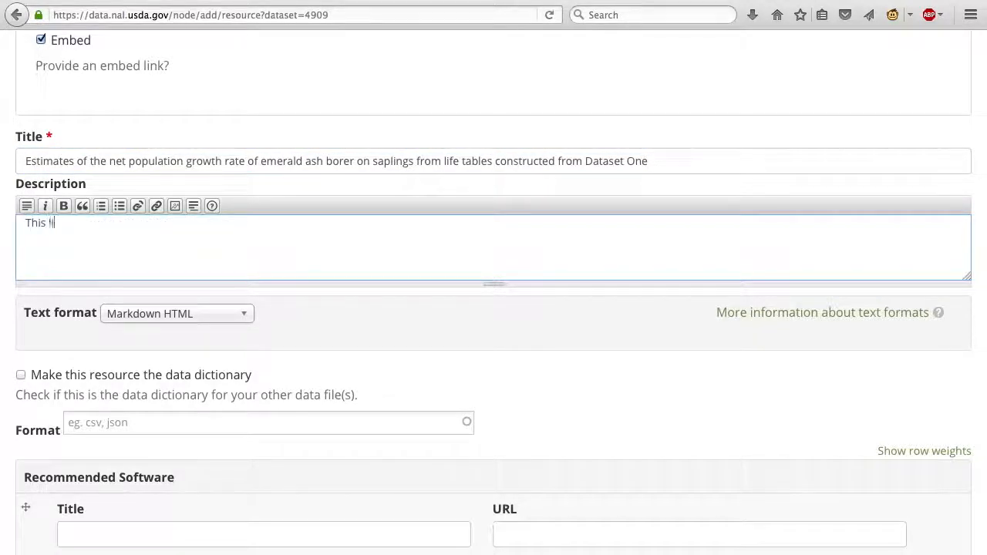
pyautogui.write('table')
pyautogui.write('of emerald ash borer on saplings was constructed from Dataset One and used to estimate the next population growth rate according to method described in Duan et al. (2014, 2017)')
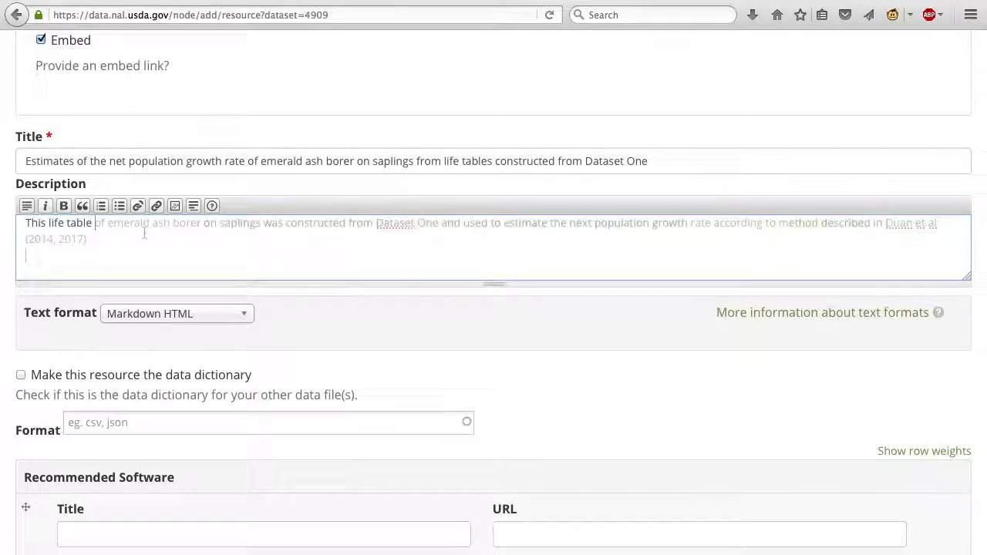
pyautogui.press('Return')
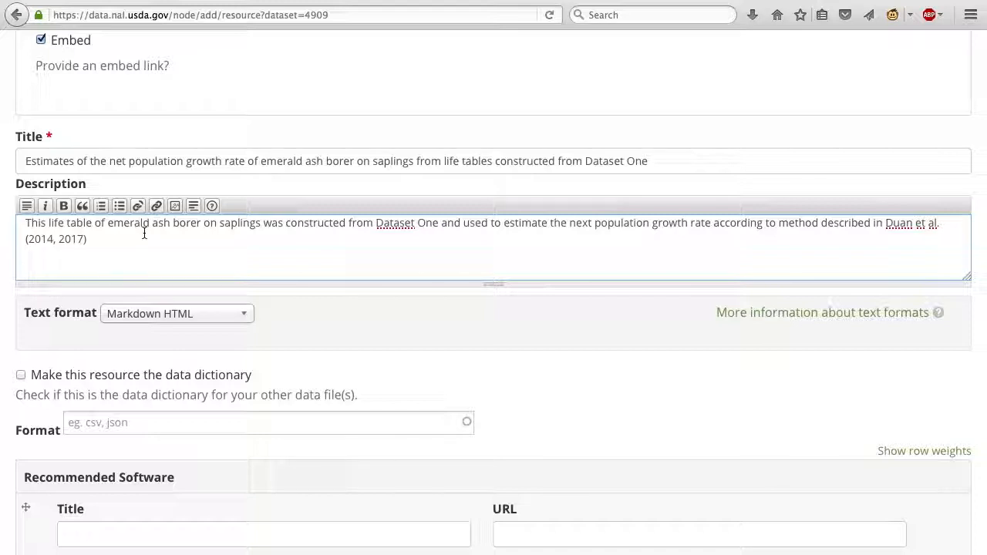
# Set the resource's format to csv, leaving the resource unmarked as the data dictionary
pyautogui.click(23, 377)
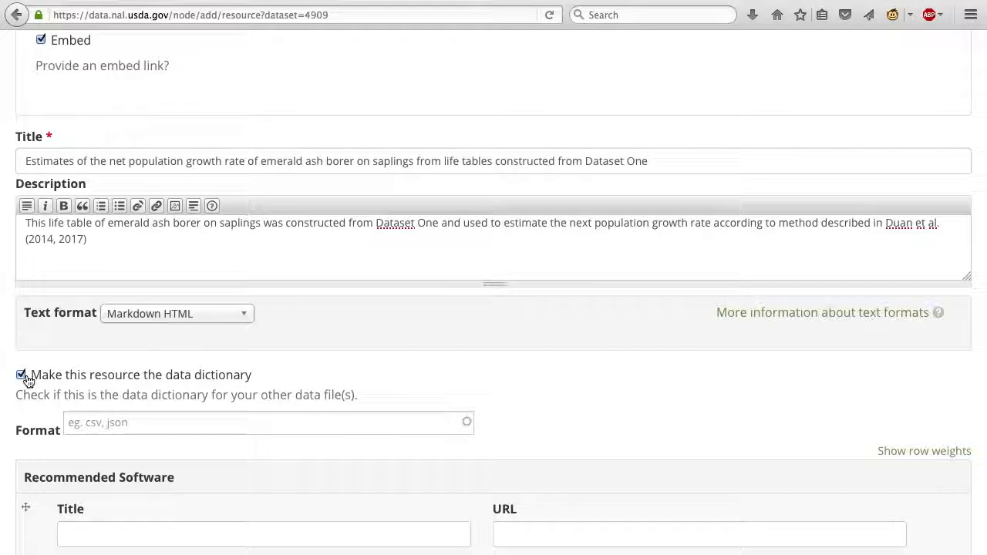
pyautogui.click(23, 377)
pyautogui.scroll(-2, 101, 331)
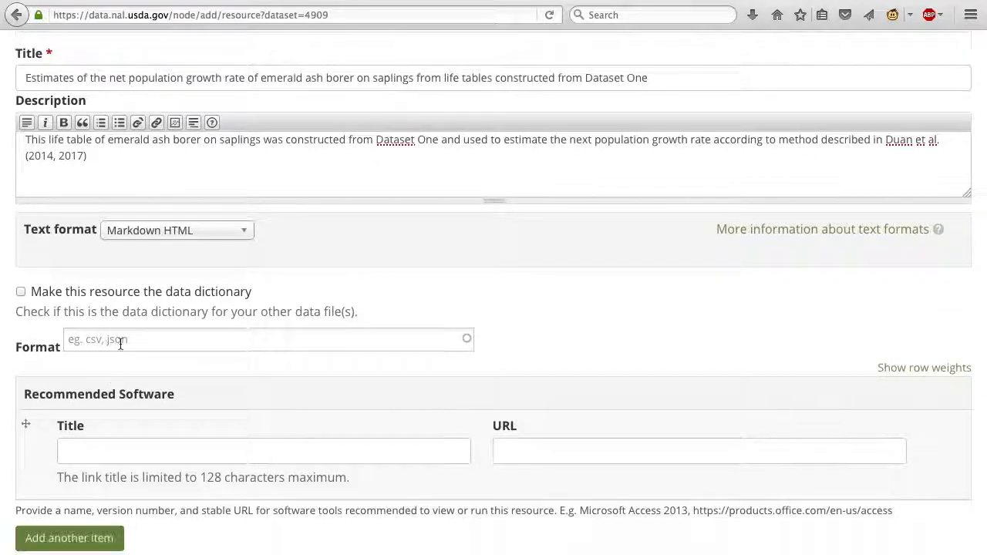
pyautogui.click(121, 341)
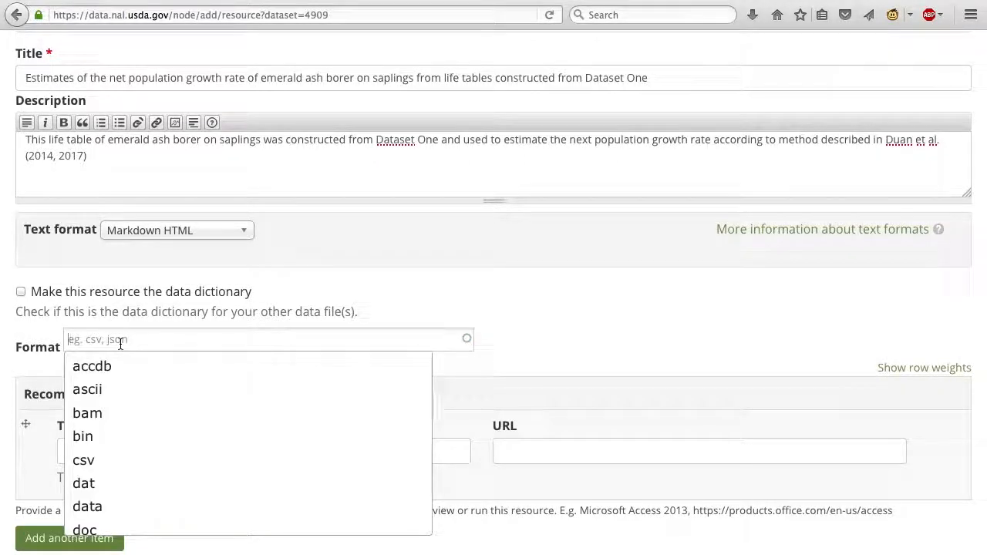
pyautogui.write('csv')
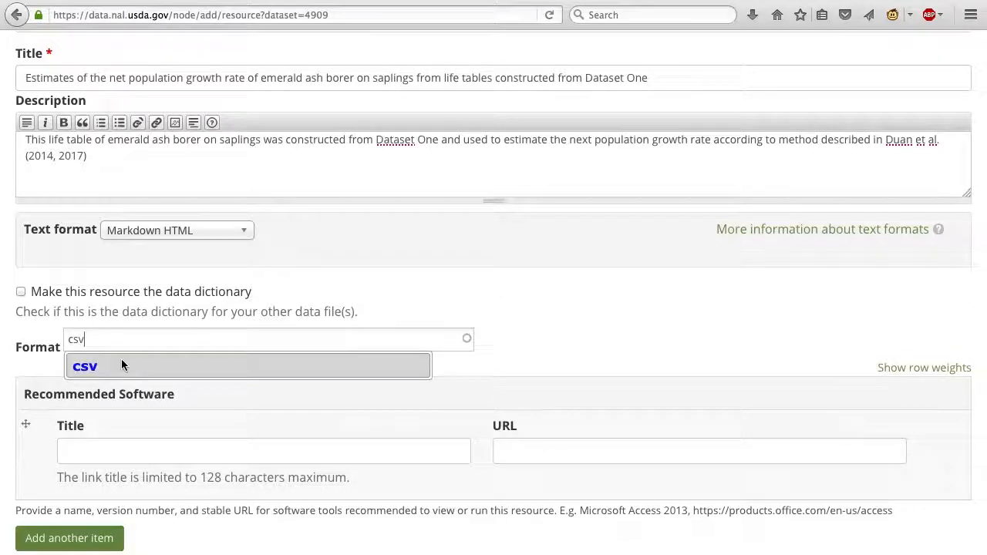
pyautogui.click(102, 365)
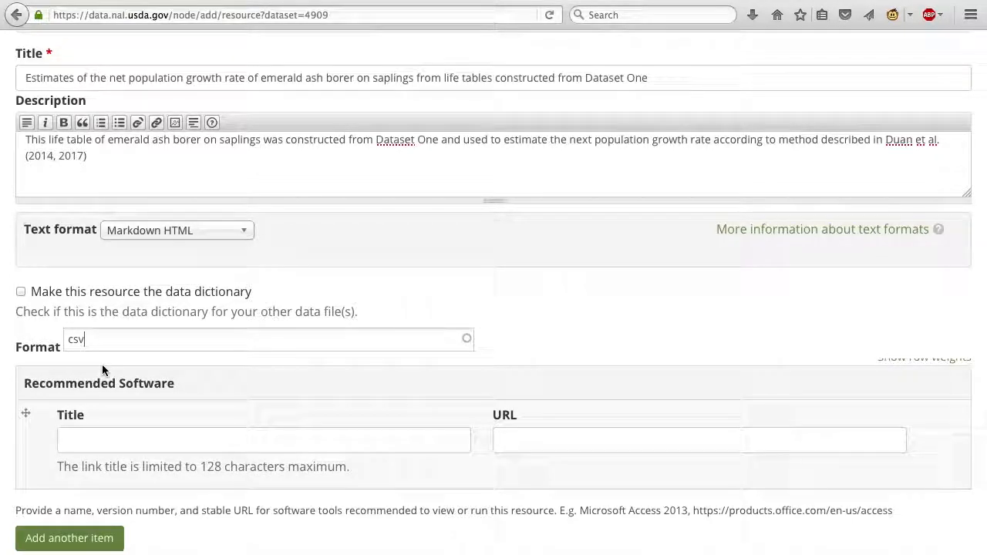
pyautogui.click(112, 439)
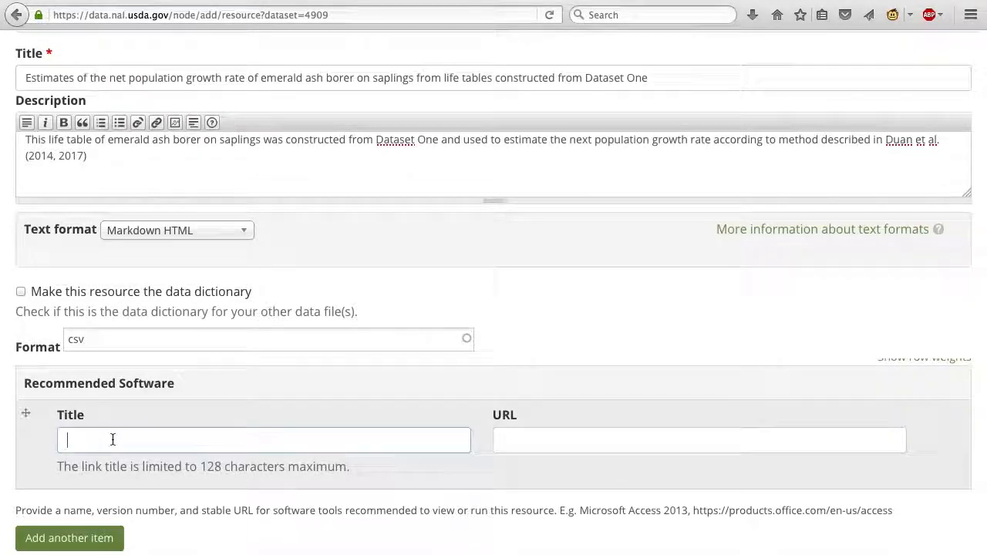
pyautogui.write('Microsoft Excel')
pyautogui.press('Tab')
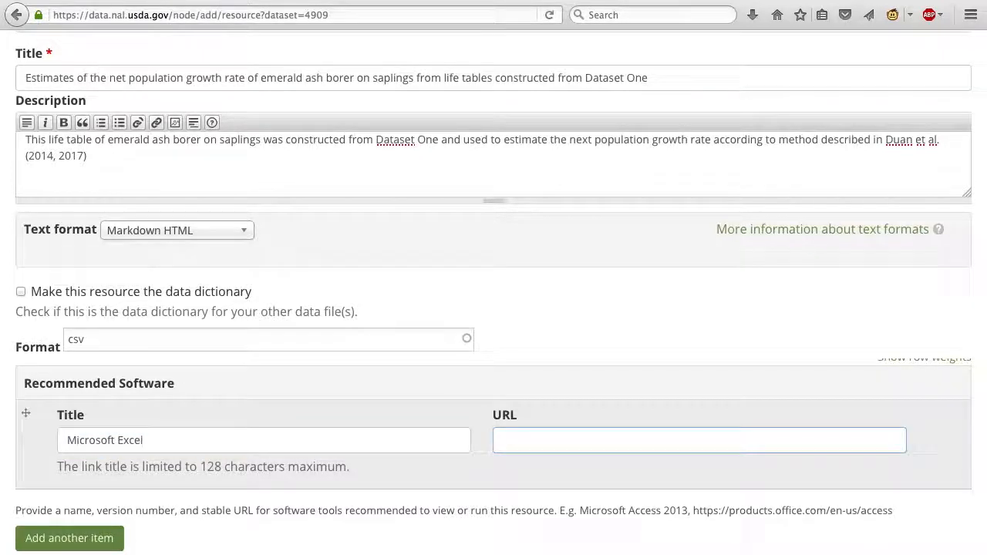
pyautogui.write('https://products.office.com/en-us/excel')
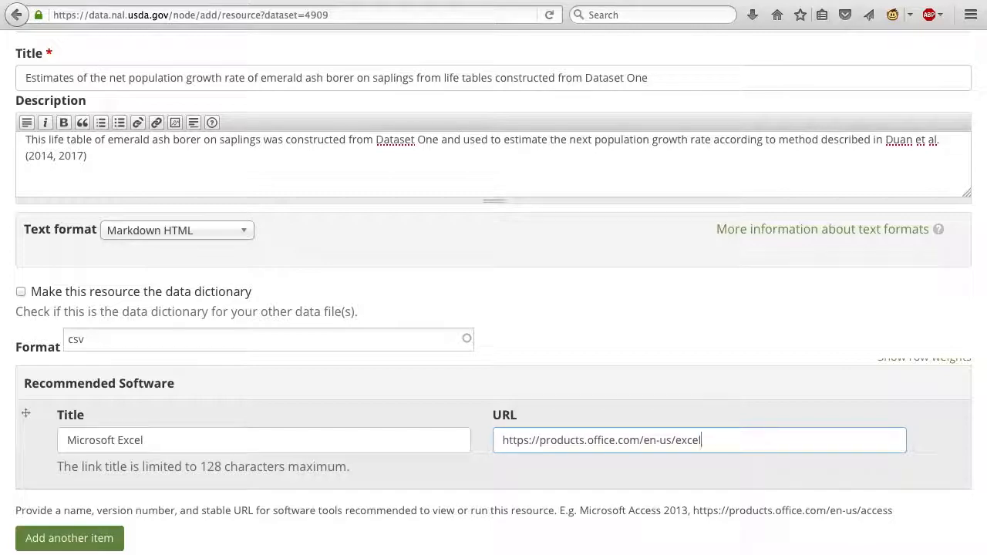
# Examine the resource's scheduling options and browse the publish date calendar to May 2017 without choosing a date
pyautogui.scroll(-10, 493, 293)
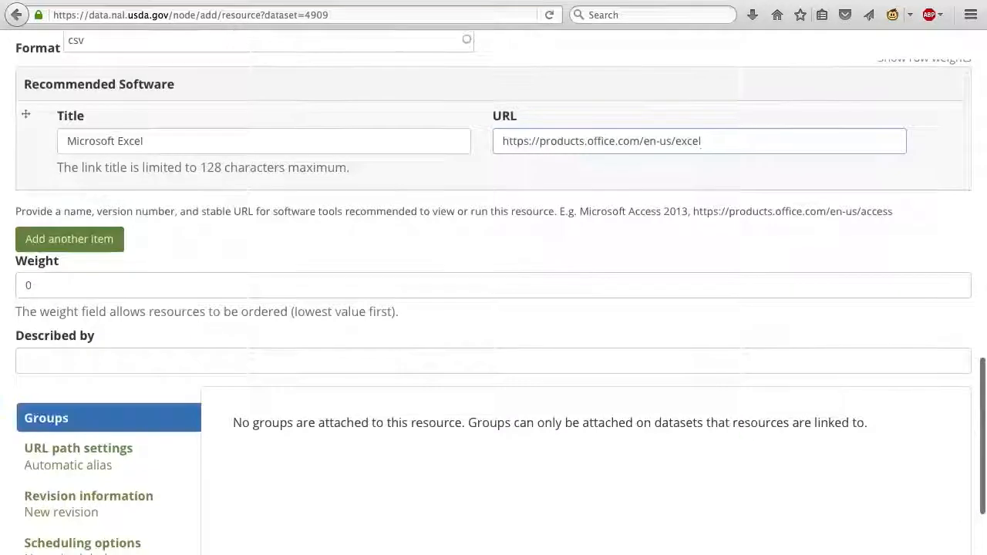
pyautogui.scroll(-2, 273, 362)
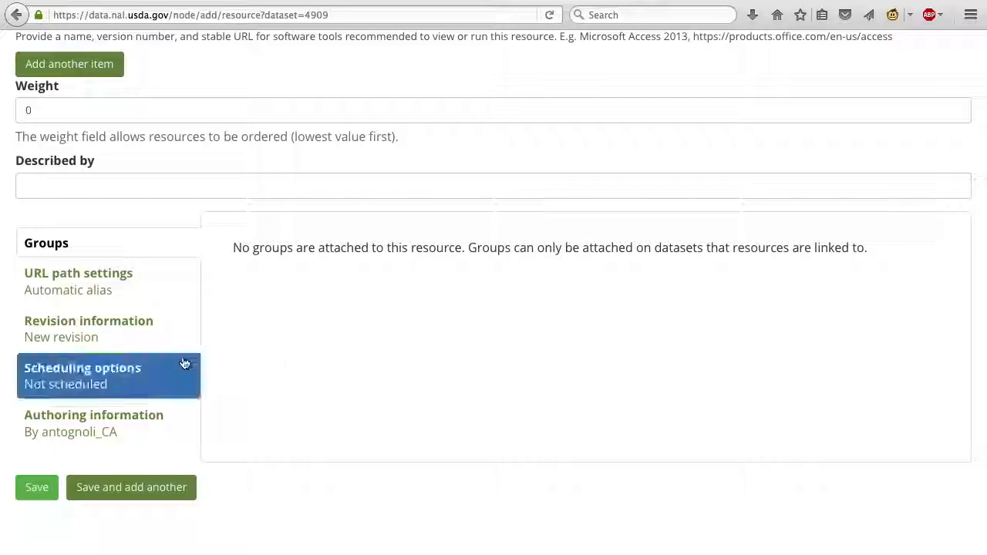
pyautogui.click(114, 385)
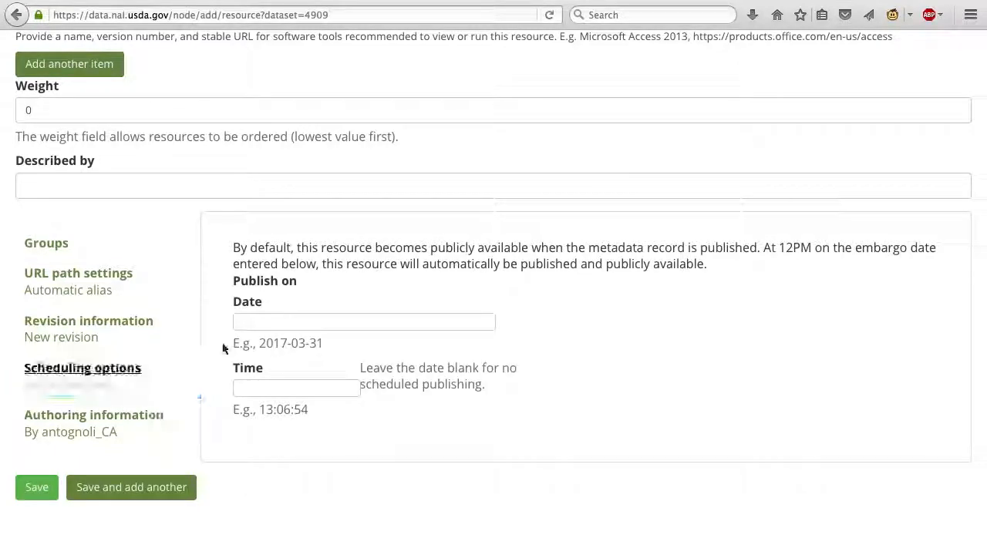
pyautogui.click(270, 323)
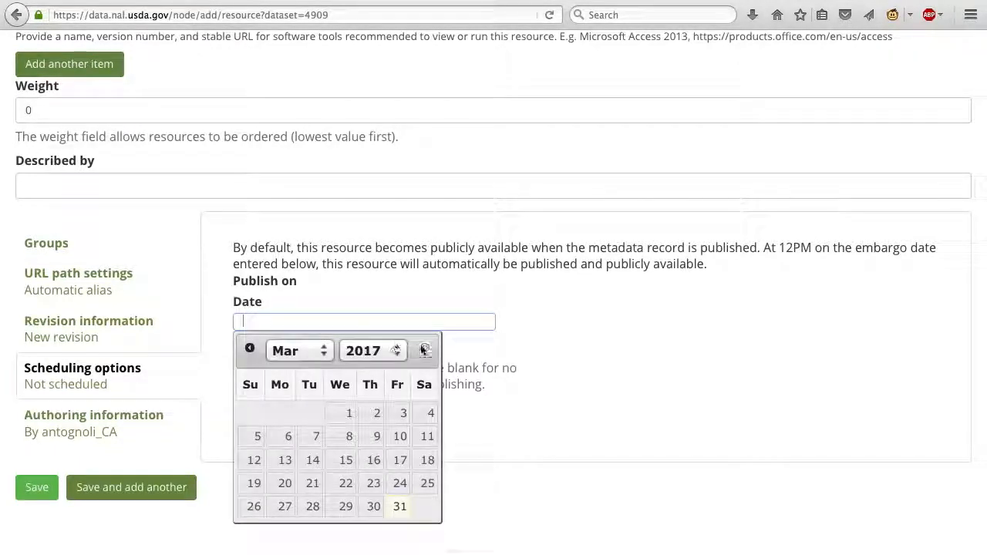
pyautogui.click(426, 348)
pyautogui.click(427, 348)
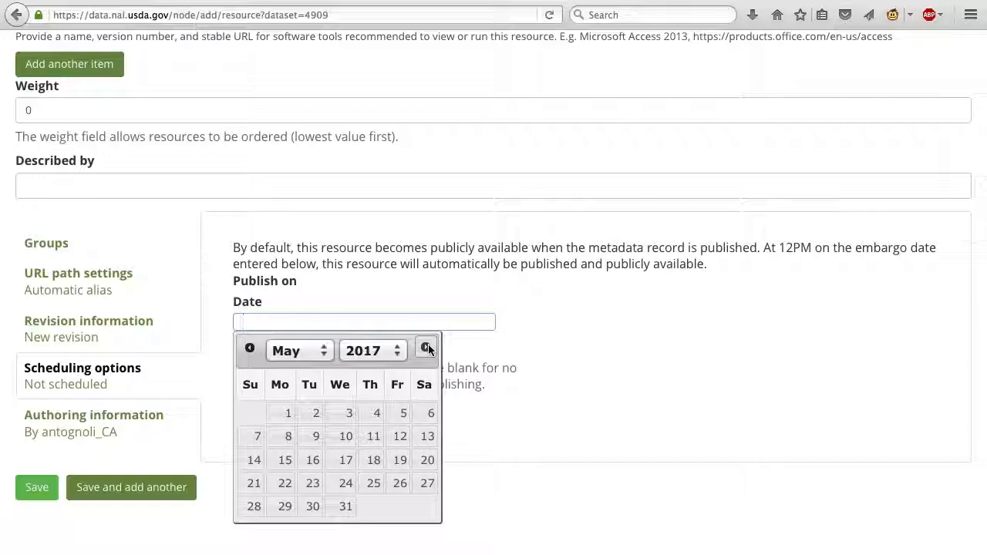
pyautogui.click(629, 351)
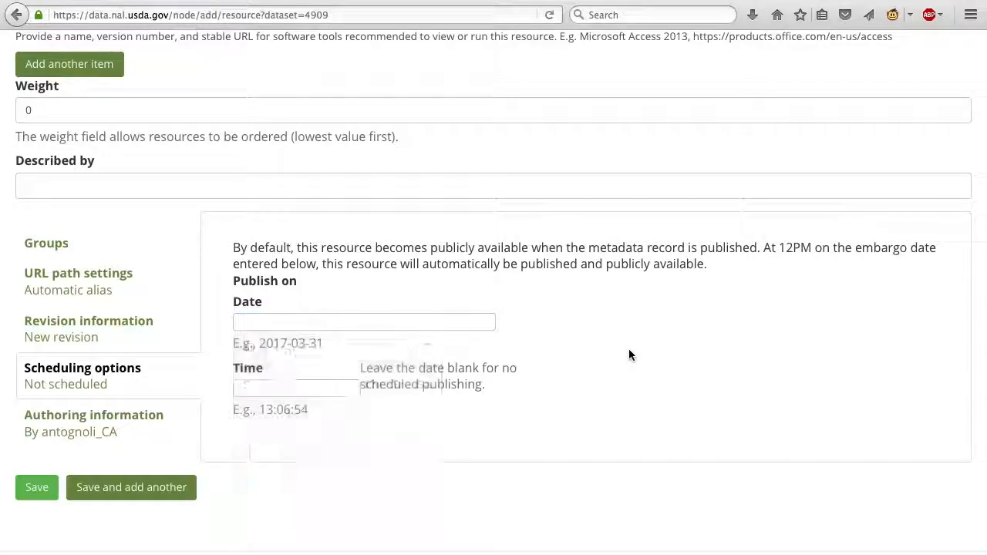
# Save the new resource and review its page with the data preview grid
pyautogui.click(30, 490)
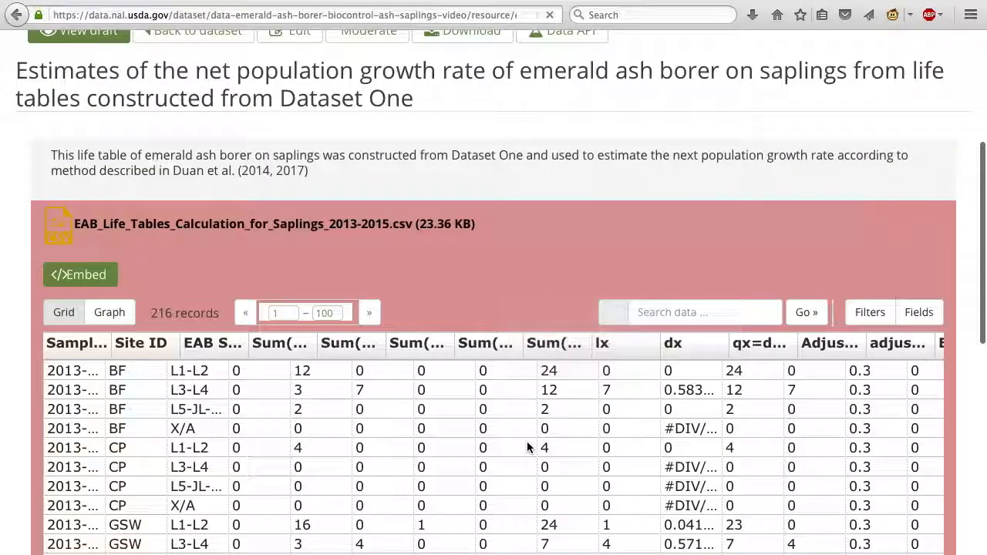
pyautogui.scroll(-2, 528, 442)
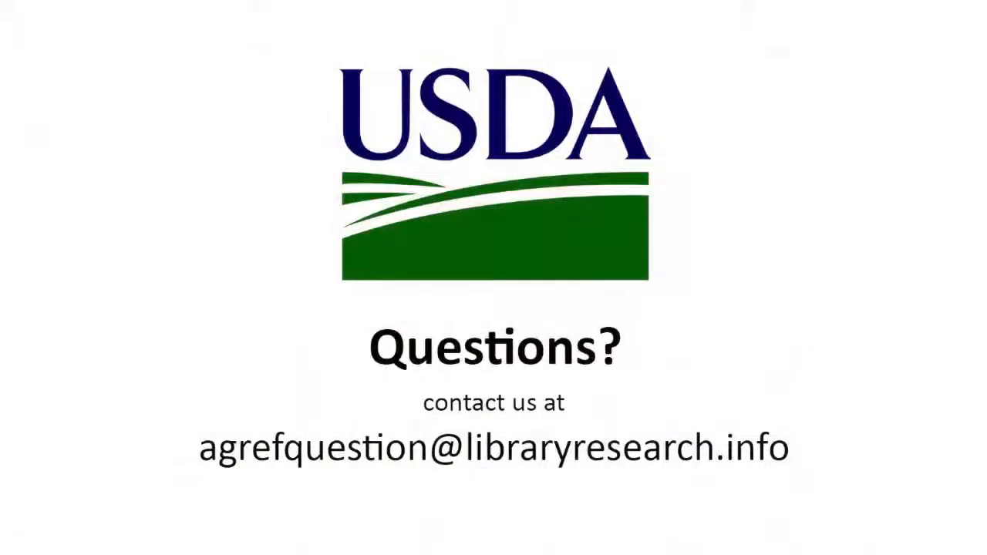